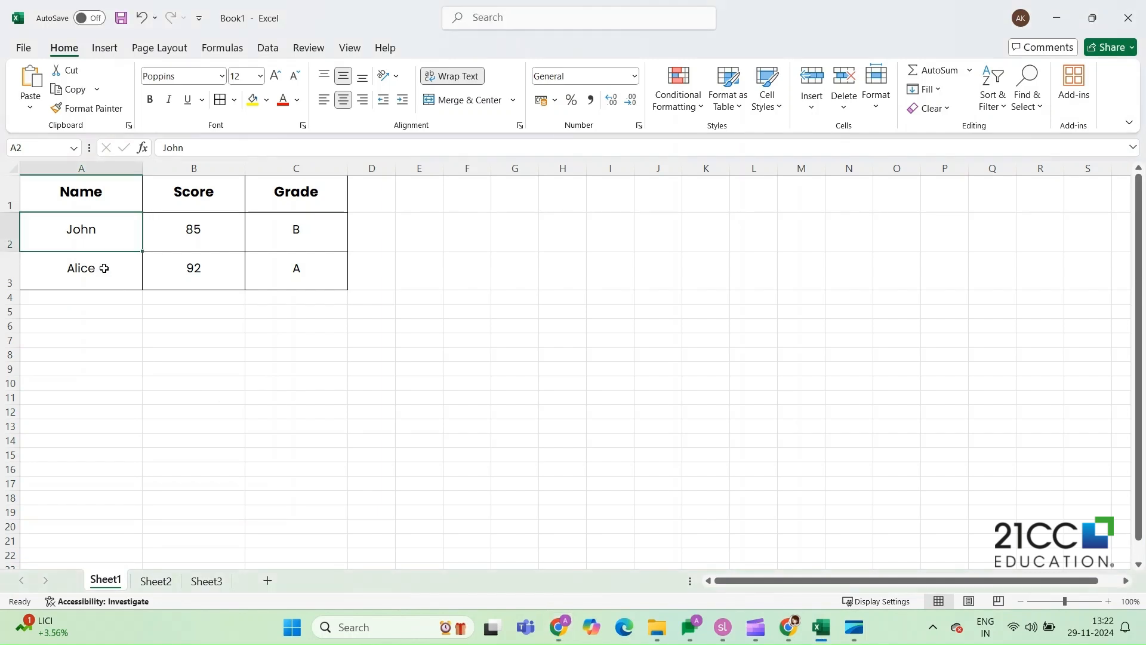
- Look through Sheet2 and Sheet3 and return to Sheet1
{"action": "left_click", "coordinate": [153, 583]}
{"action": "left_click", "coordinate": [207, 582]}
{"action": "left_click", "coordinate": [106, 580]}
- Select rows 1, 2 and 3 one at a time
{"action": "left_click", "coordinate": [3, 194]}
{"action": "left_click", "coordinate": [3, 232]}
{"action": "left_click", "coordinate": [3, 265]}
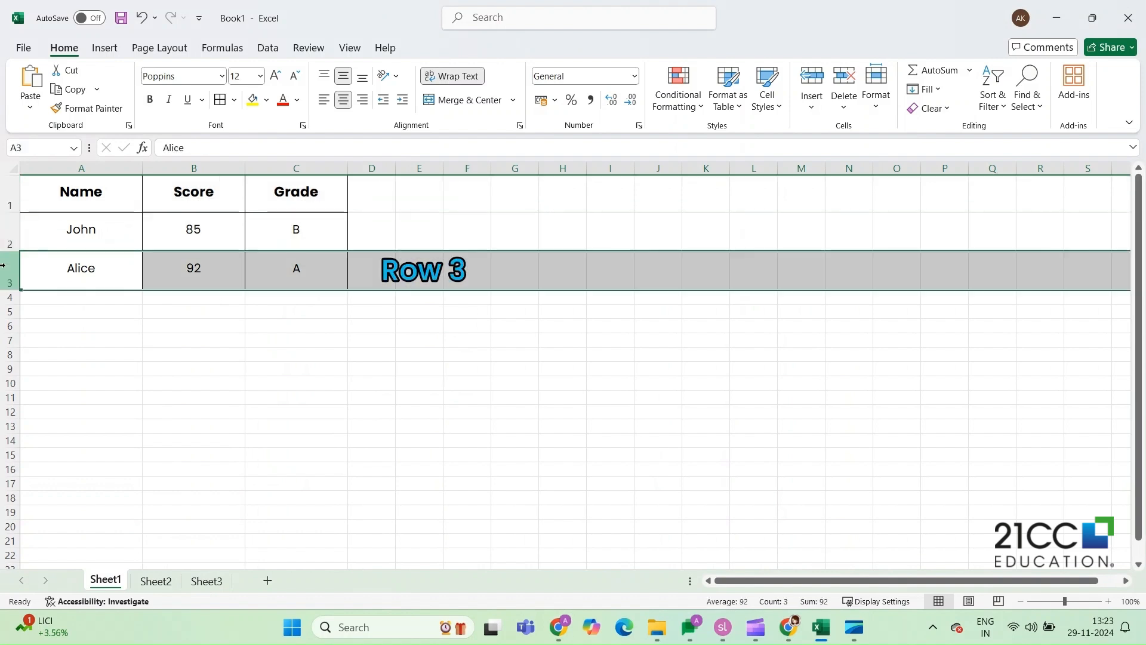
- Select columns A, B and C one at a time, and check the cell addresses of B2 and A1
{"action": "left_click", "coordinate": [81, 168]}
{"action": "left_click", "coordinate": [193, 168]}
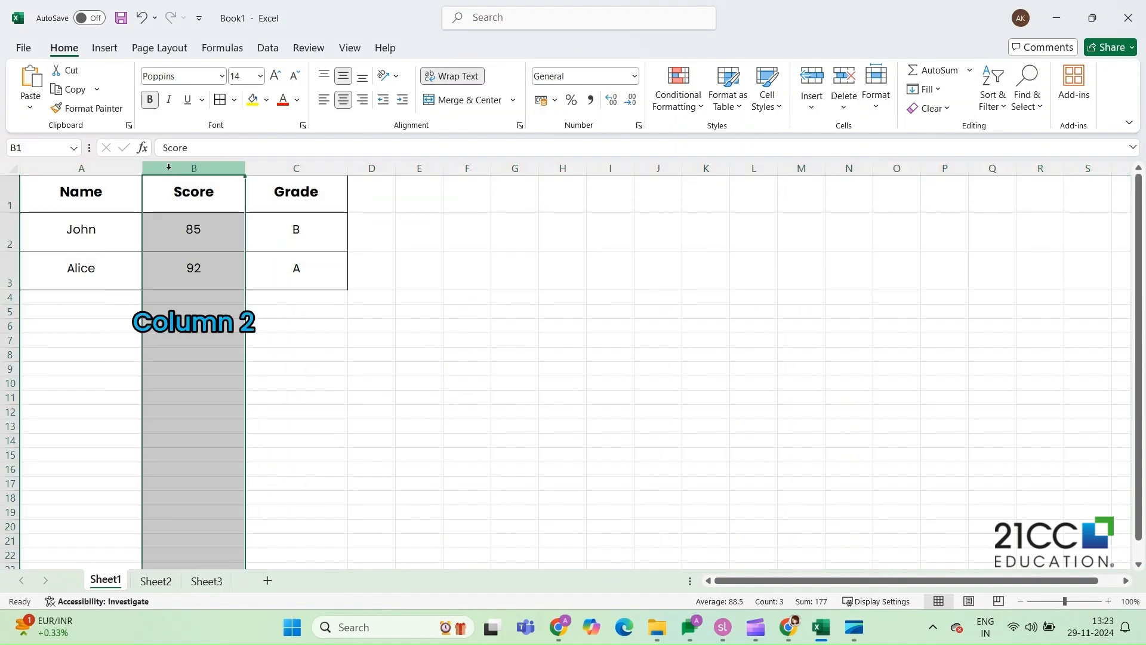
{"action": "left_click", "coordinate": [296, 168]}
{"action": "left_click", "coordinate": [227, 234]}
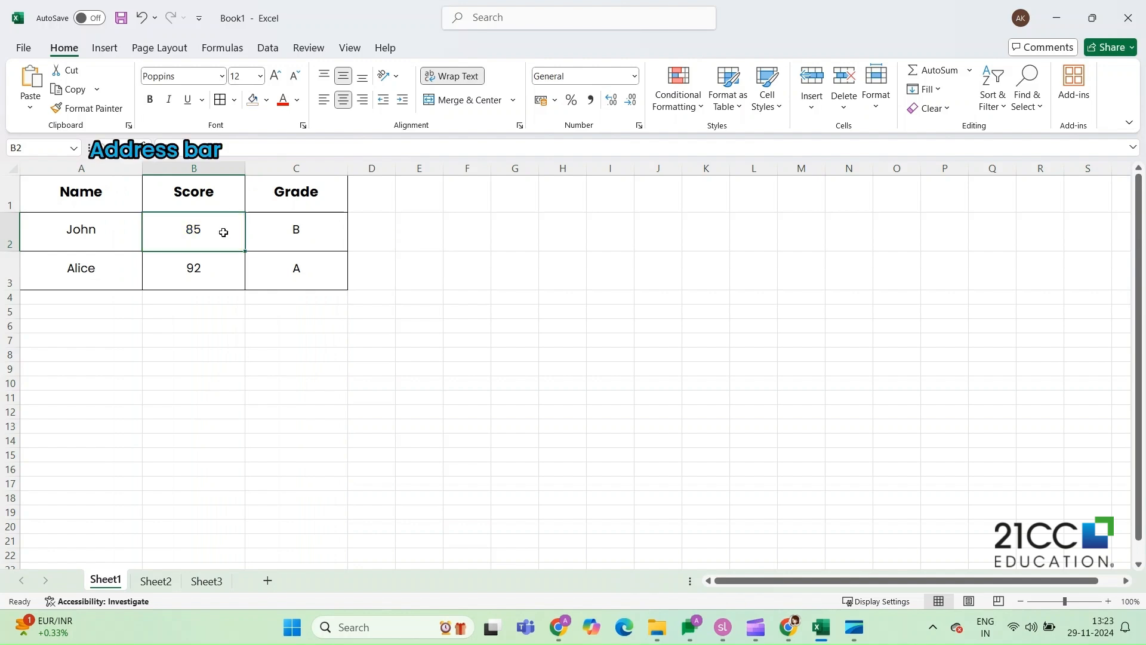
{"action": "left_click", "coordinate": [96, 194]}
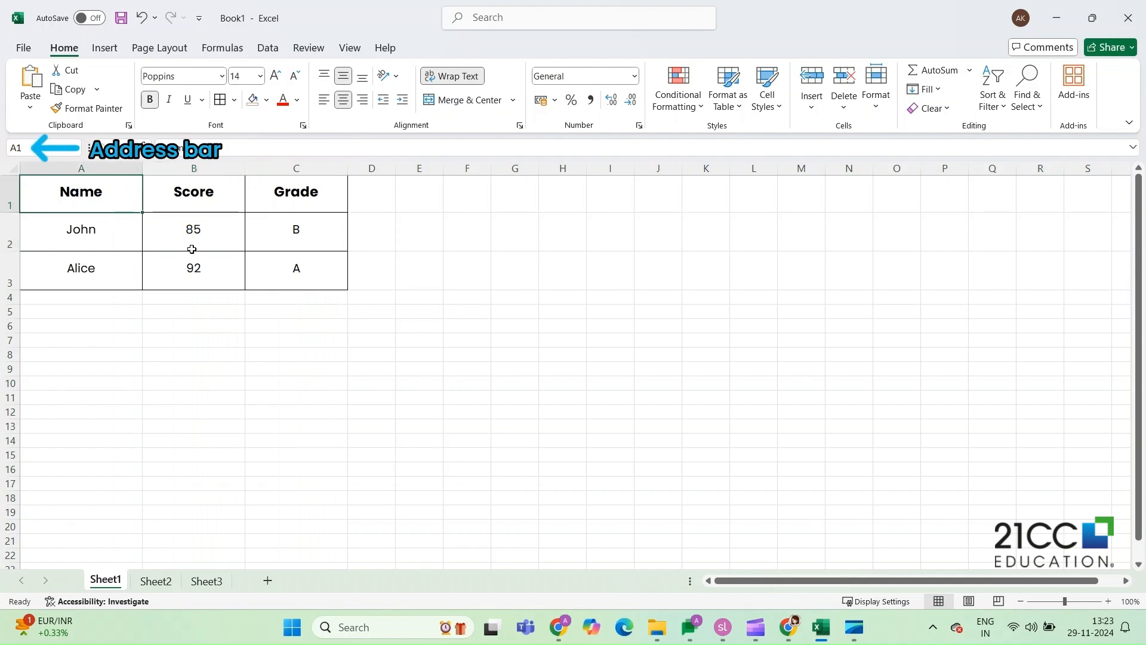
- Change the score in cell B2 to 851
{"action": "left_click", "coordinate": [191, 249]}
{"action": "key", "text": "F2"}
{"action": "type", "text": "1"}
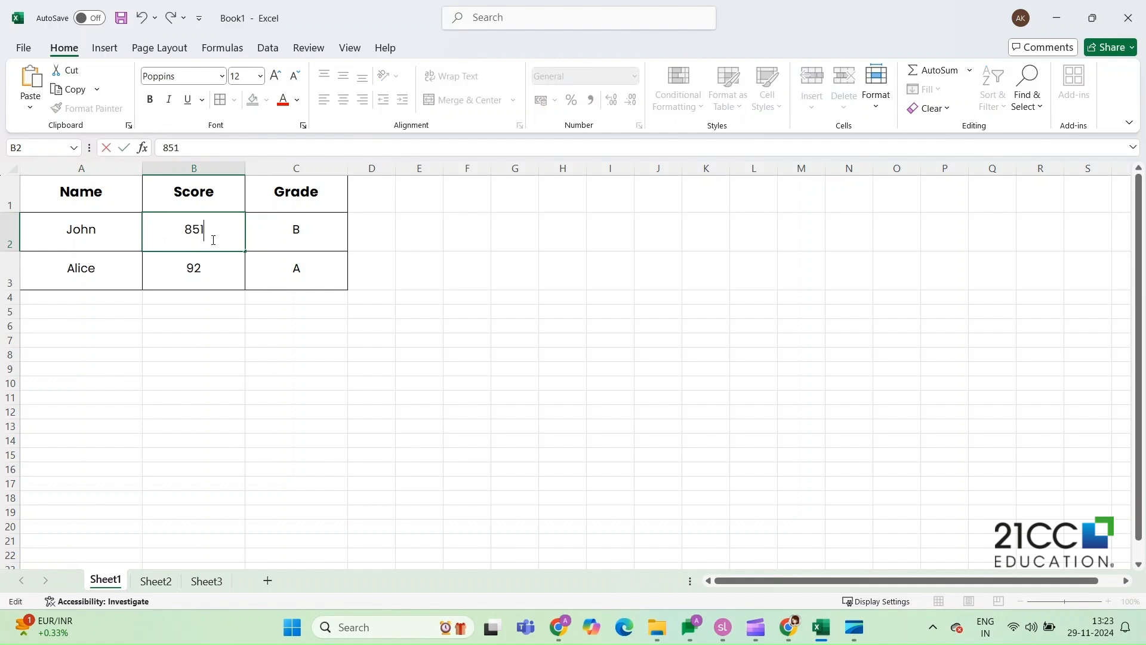
{"action": "key", "text": "Return"}
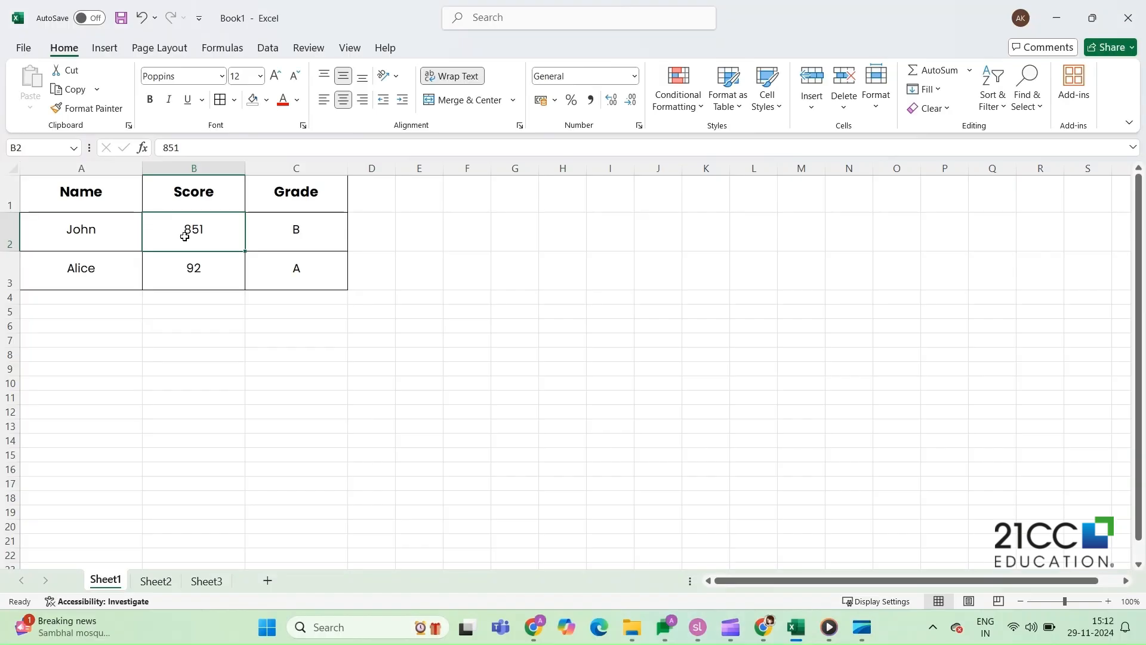
- Create a new blank workbook
{"action": "left_click", "coordinate": [25, 48]}
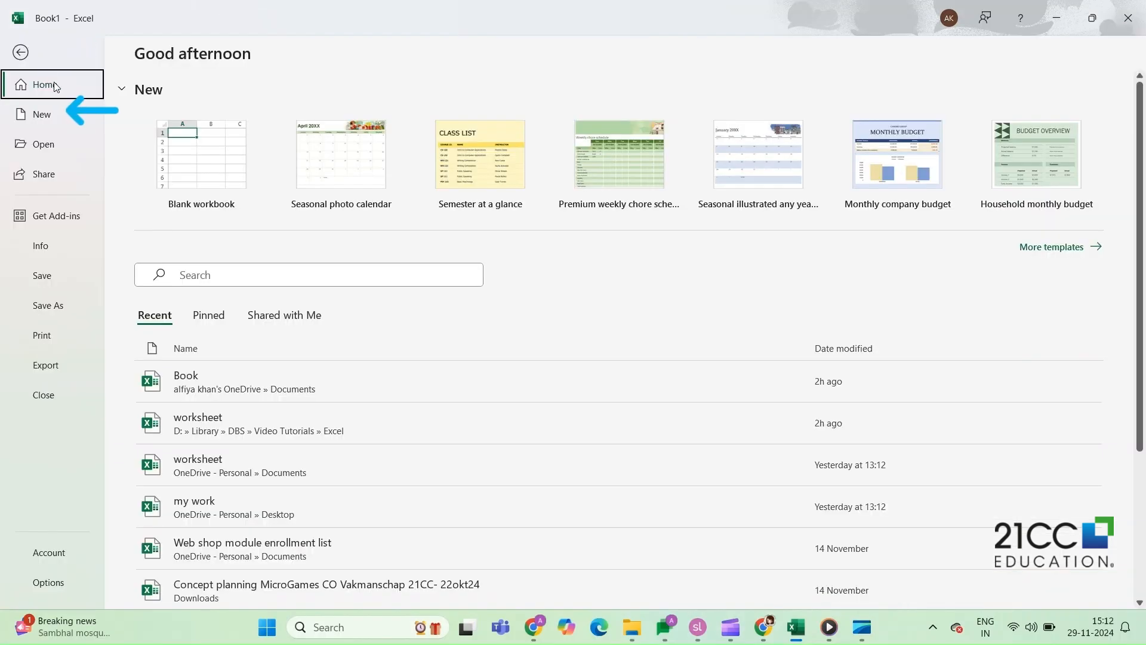
{"action": "left_click", "coordinate": [42, 114]}
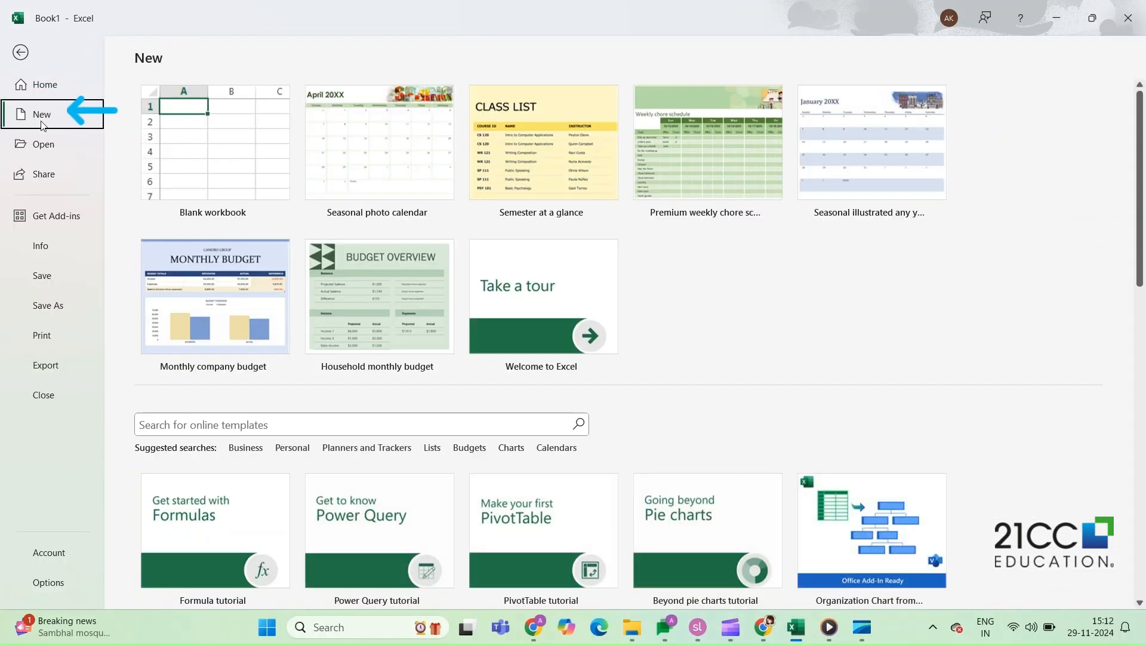
{"action": "left_click", "coordinate": [211, 166]}
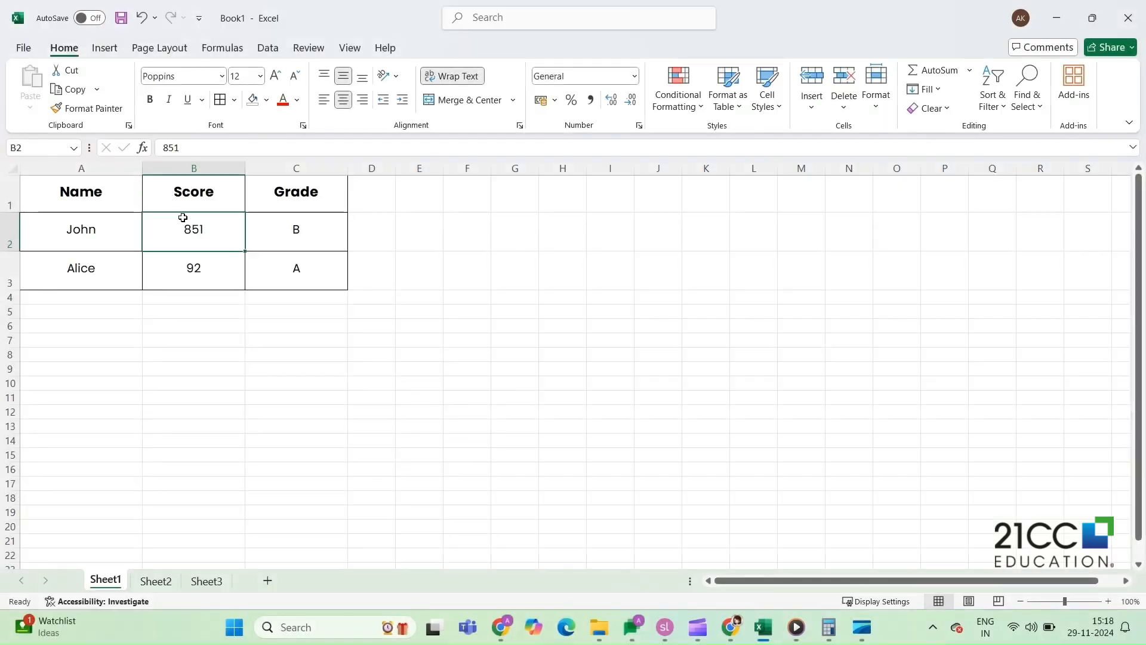
- Save the scores workbook as "My learning work" in the Desktop folder
{"action": "left_click", "coordinate": [28, 50]}
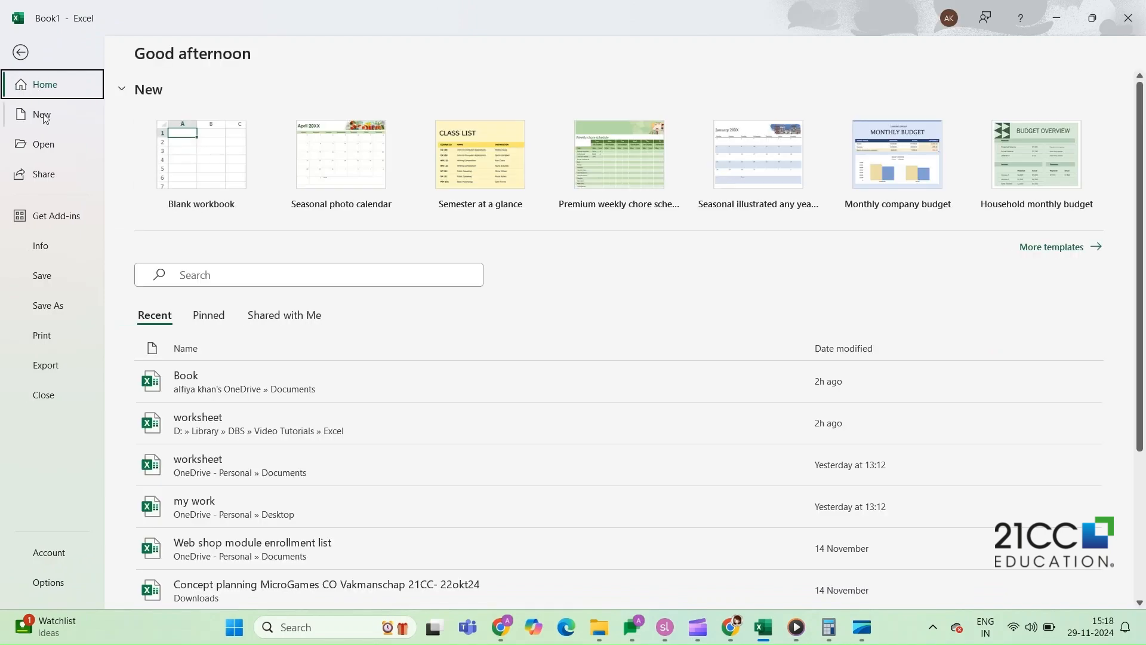
{"action": "left_click", "coordinate": [50, 307]}
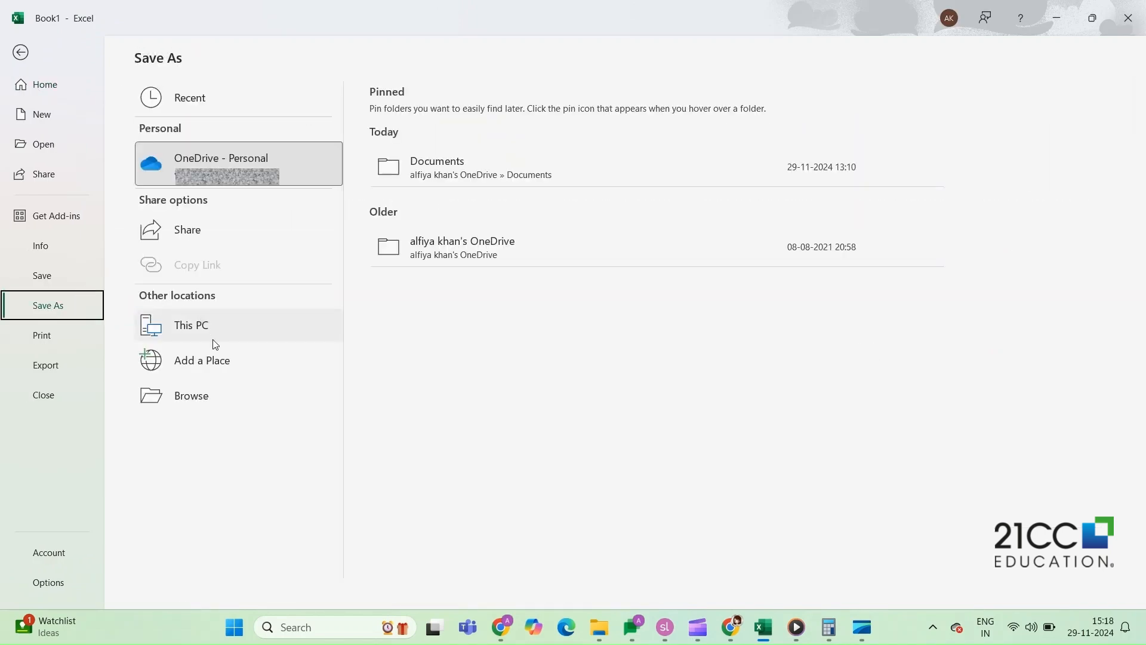
{"action": "left_click", "coordinate": [209, 394]}
{"action": "left_click", "coordinate": [65, 198]}
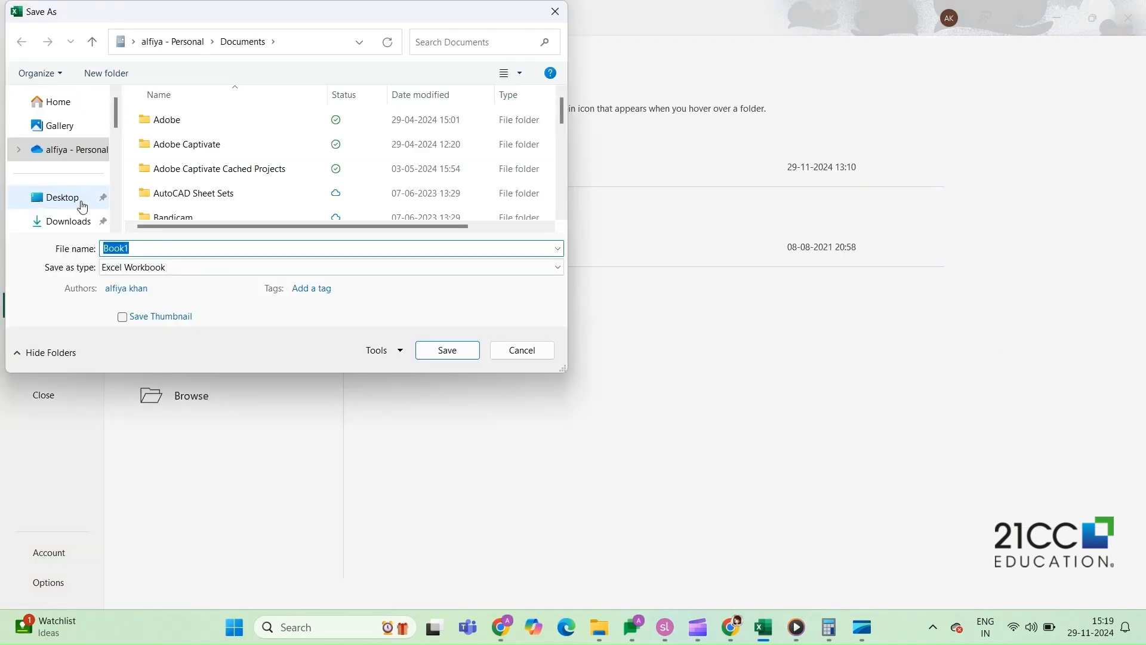
{"action": "type", "text": "My learning work"}
{"action": "left_click", "coordinate": [447, 350]}
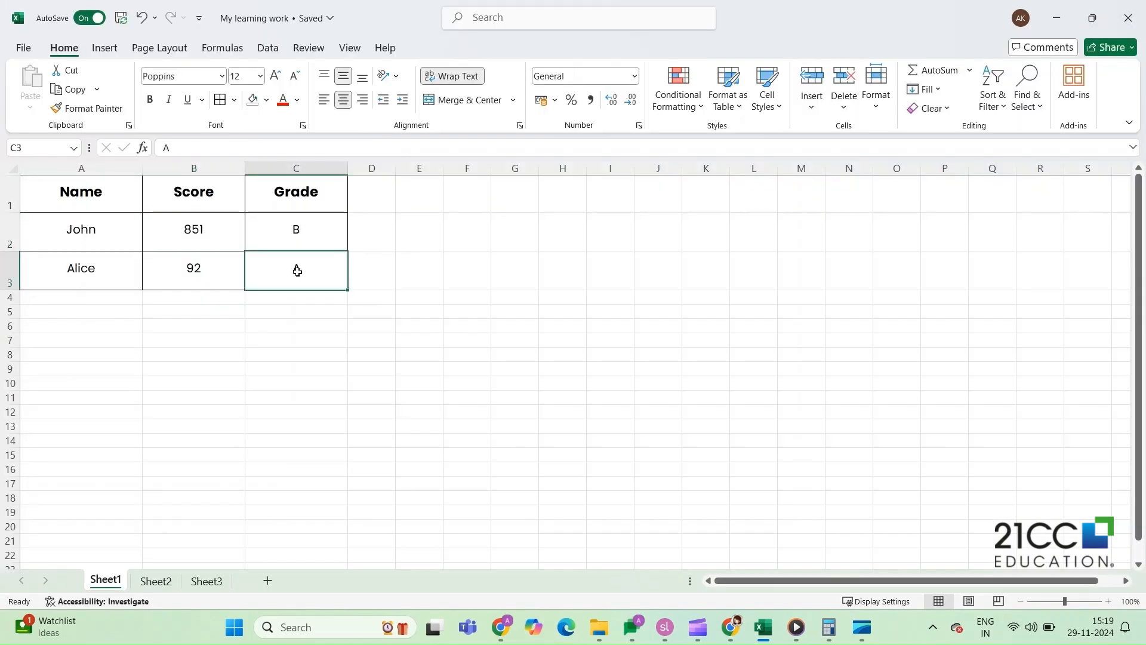
- Change the grade in cell C3 to D and save the workbook
{"action": "double_click", "coordinate": [321, 278]}
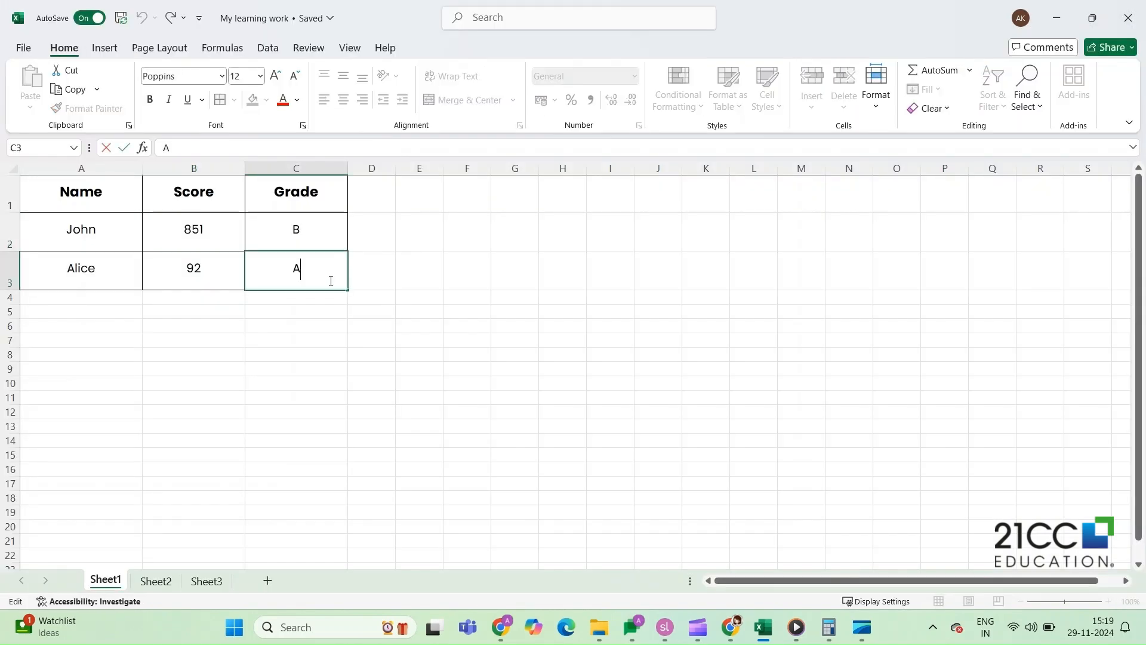
{"action": "key", "text": "BackSpace"}
{"action": "type", "text": "D"}
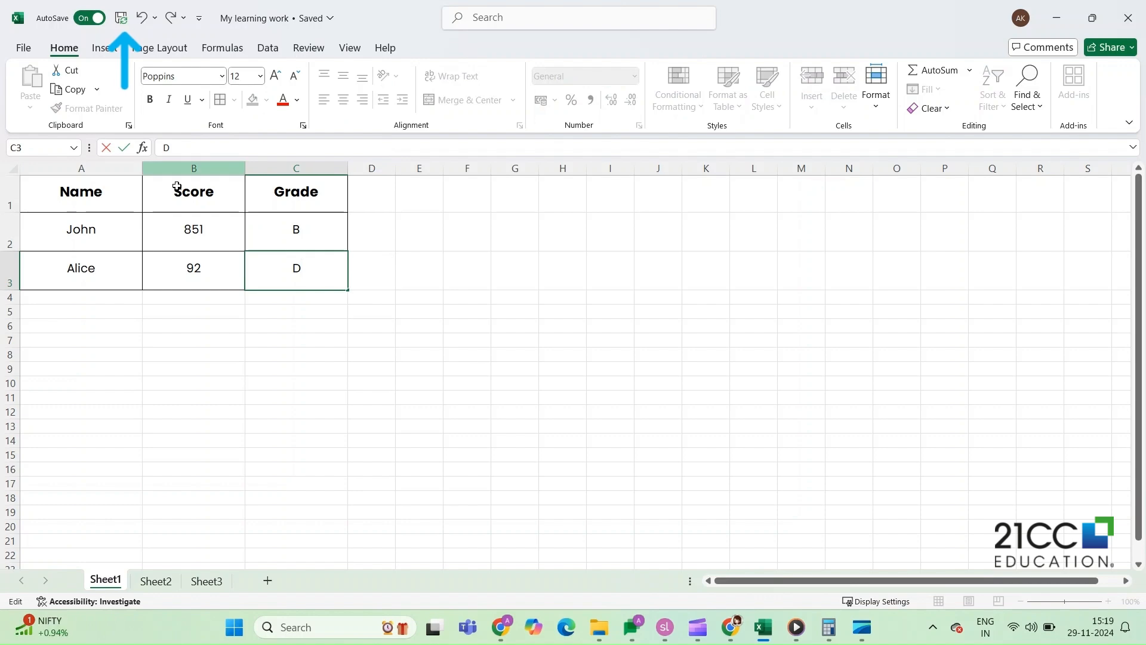
{"action": "left_click", "coordinate": [122, 20]}
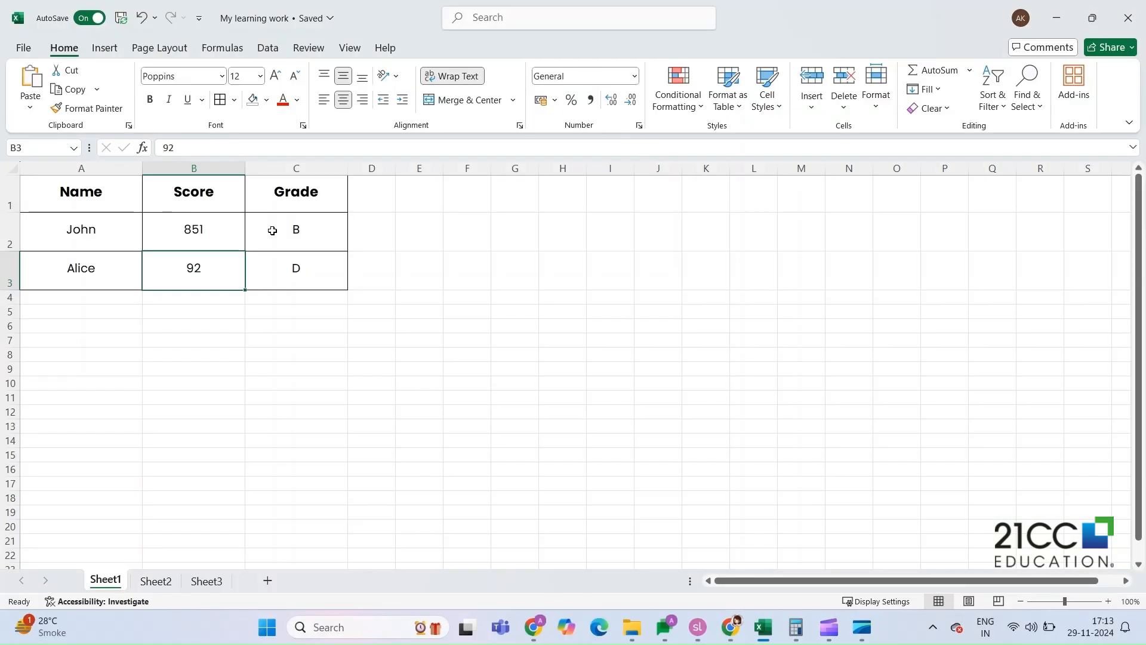
- Select individual cells in and around the table one at a time, including C2, B3 and B2
{"action": "left_click", "coordinate": [272, 230]}
{"action": "left_click", "coordinate": [202, 278]}
{"action": "left_click", "coordinate": [343, 297]}
{"action": "left_click", "coordinate": [367, 269]}
{"action": "left_click", "coordinate": [199, 240]}
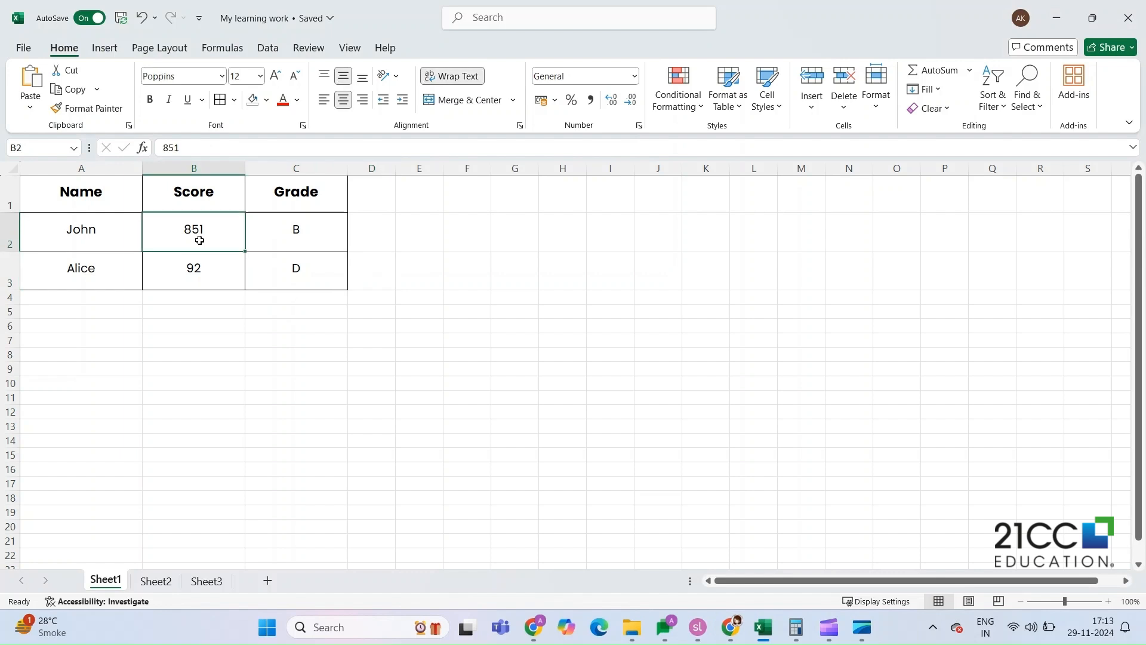
{"action": "left_click", "coordinate": [265, 235]}
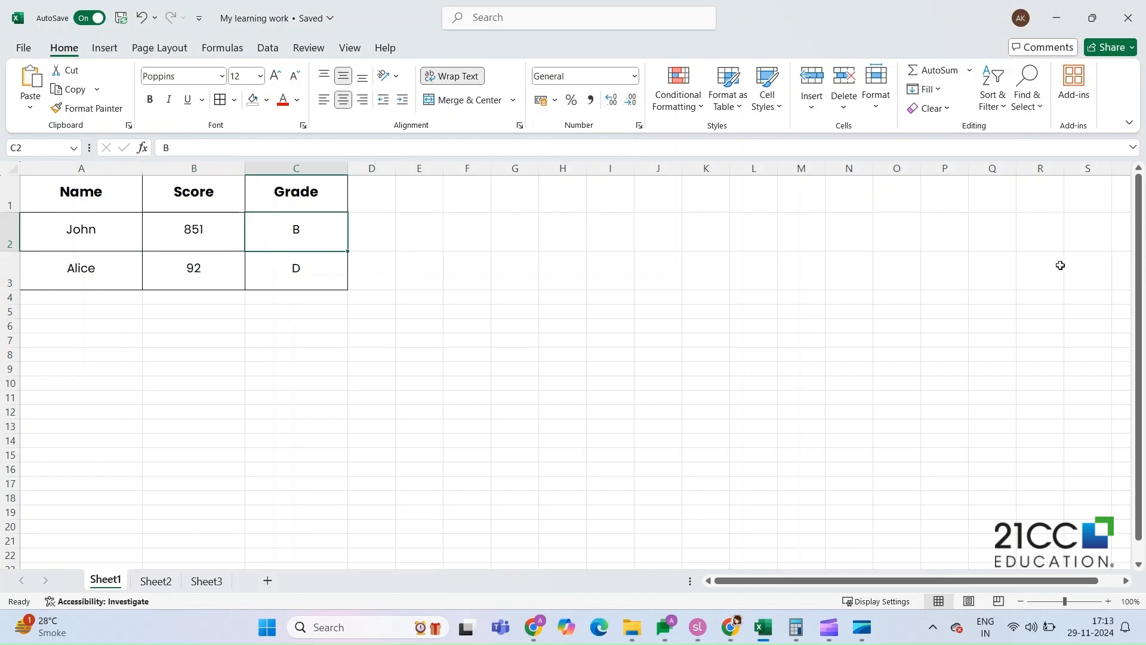
- Scroll the worksheet vertically and horizontally, and return to the table
{"action": "left_click_drag", "start_coordinate": [1138, 289], "coordinate": [1135, 264]}
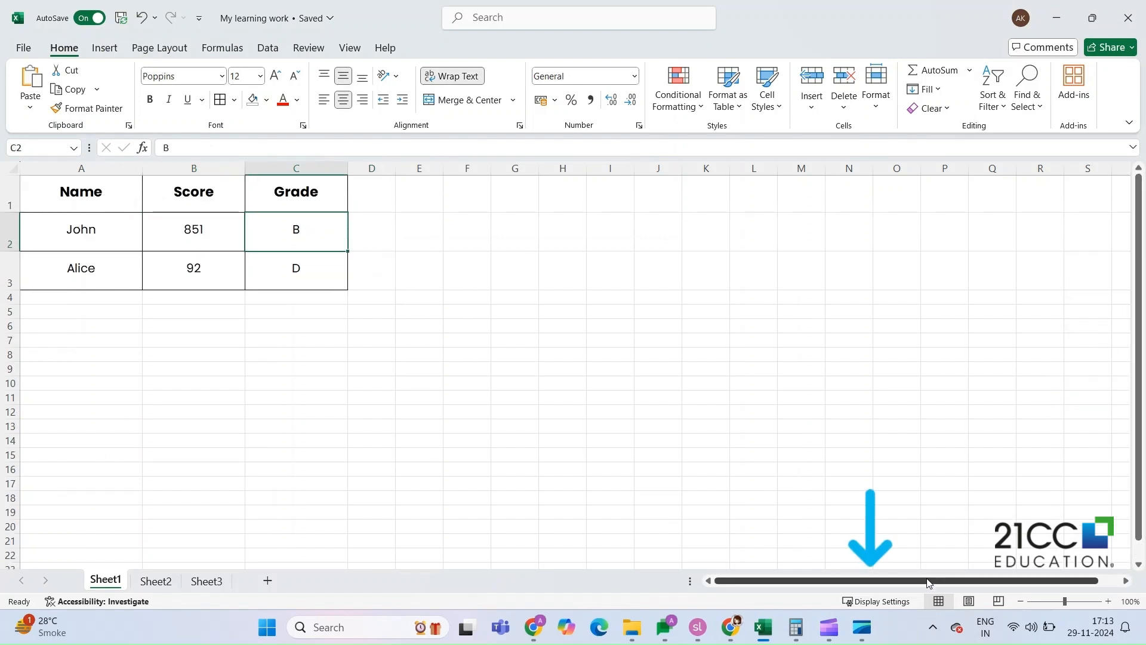
{"action": "left_click_drag", "start_coordinate": [929, 583], "coordinate": [871, 594]}
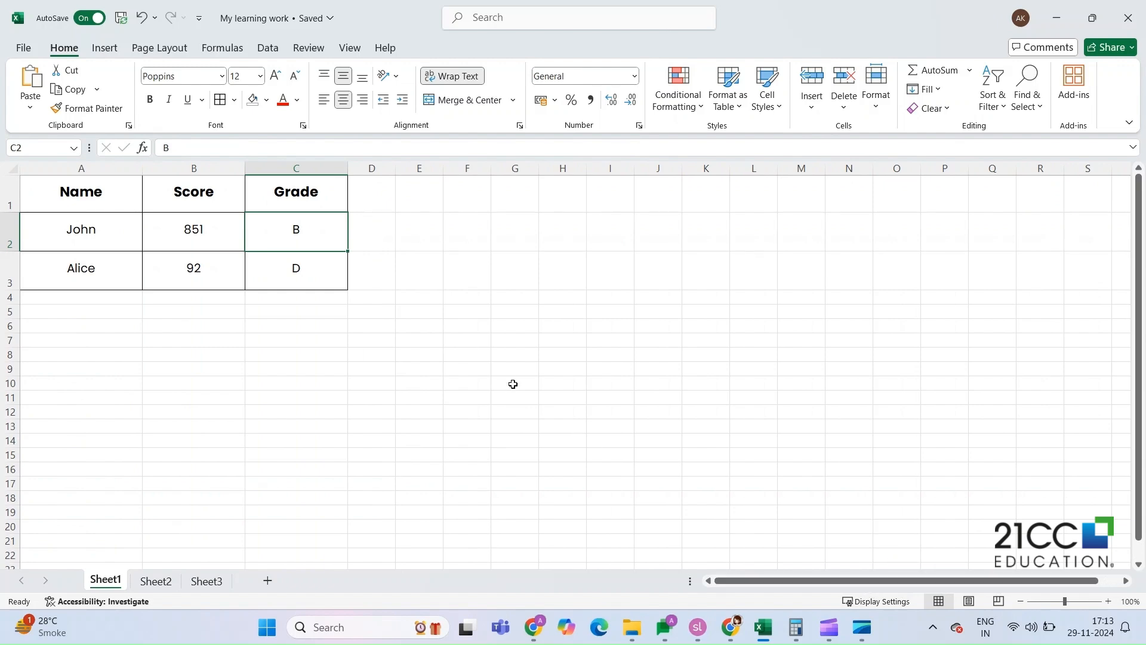
{"action": "scroll", "coordinate": [514, 383], "scroll_direction": "down", "scroll_amount": 7}
{"action": "scroll", "coordinate": [514, 384], "scroll_direction": "up", "scroll_amount": 7}
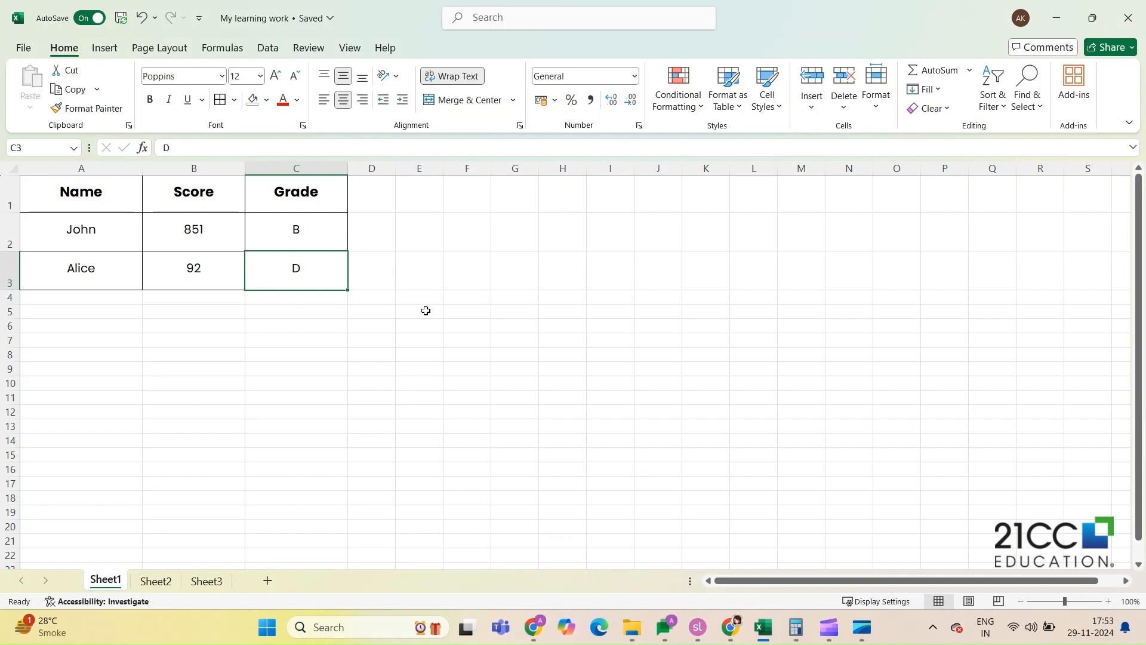
- Move the active cell one column left from C3 and one row up
{"action": "key", "text": "Left"}
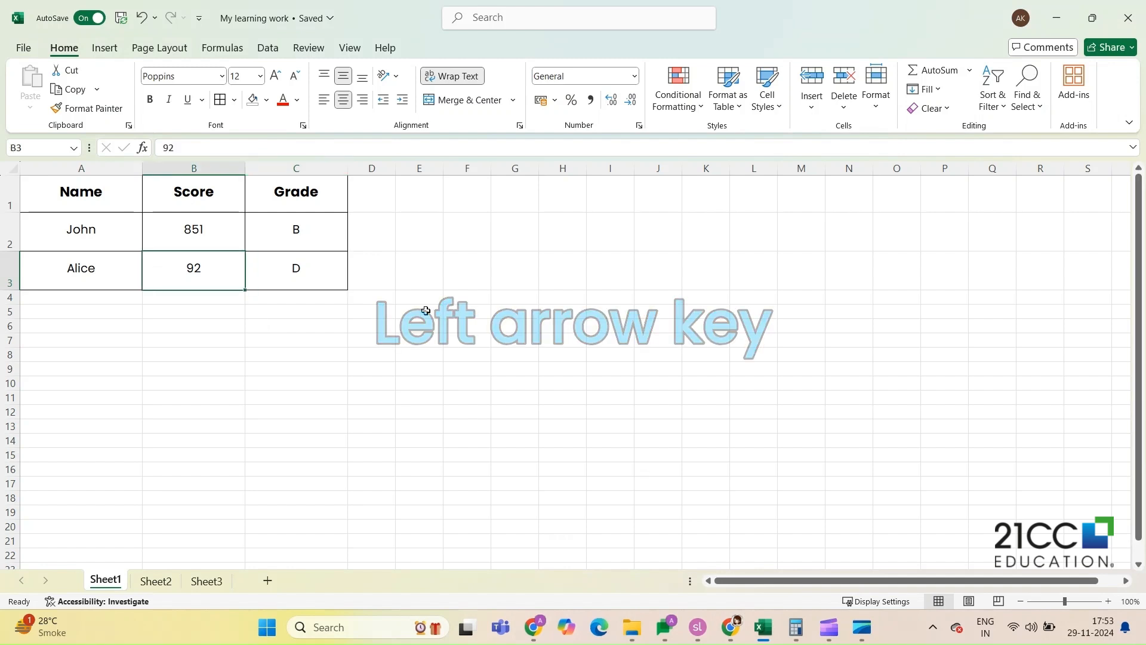
{"action": "key", "text": "Up"}
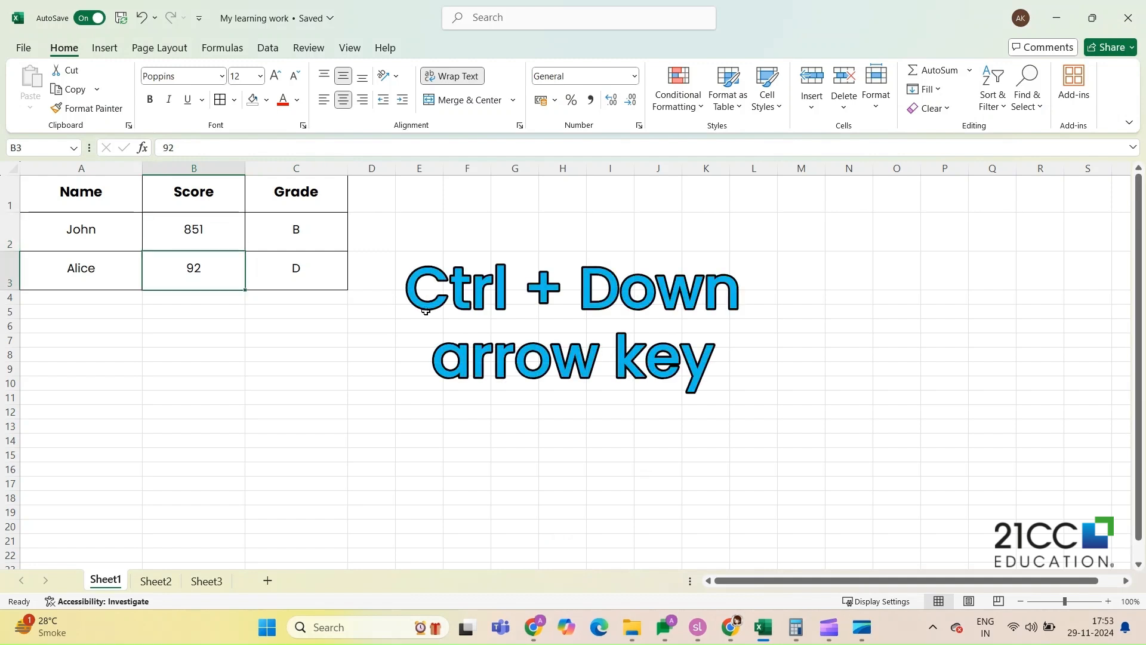
- Jump to the sheet's last row and last column, return to A1, and go to the last used cell
{"action": "key", "text": "ctrl+Down"}
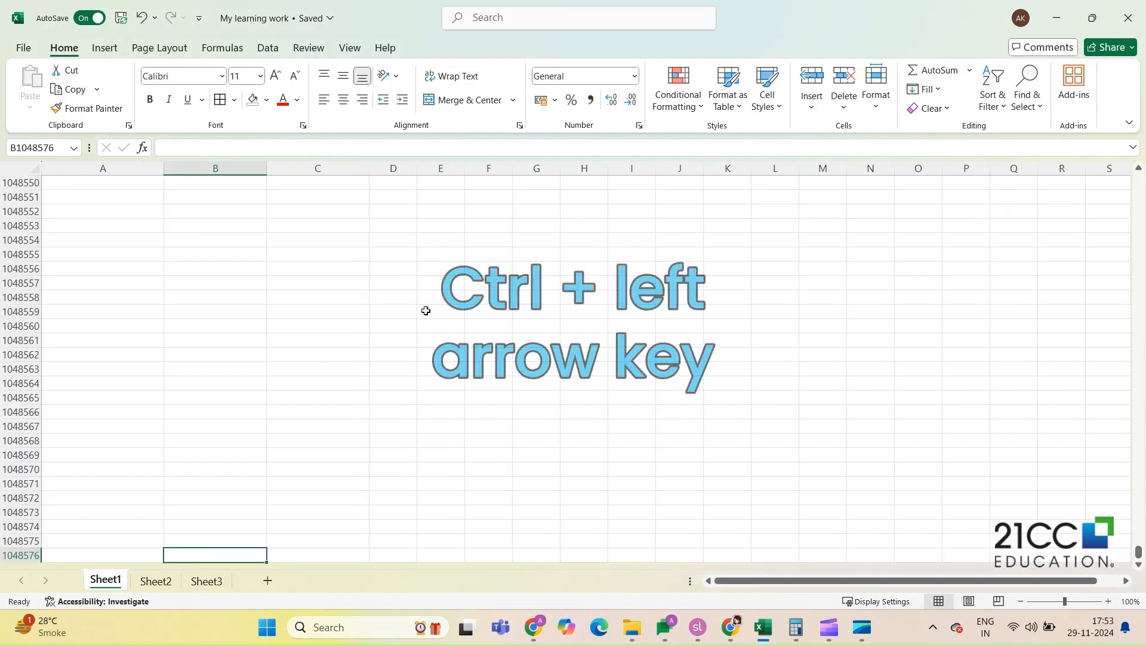
{"action": "key", "text": "ctrl+Right"}
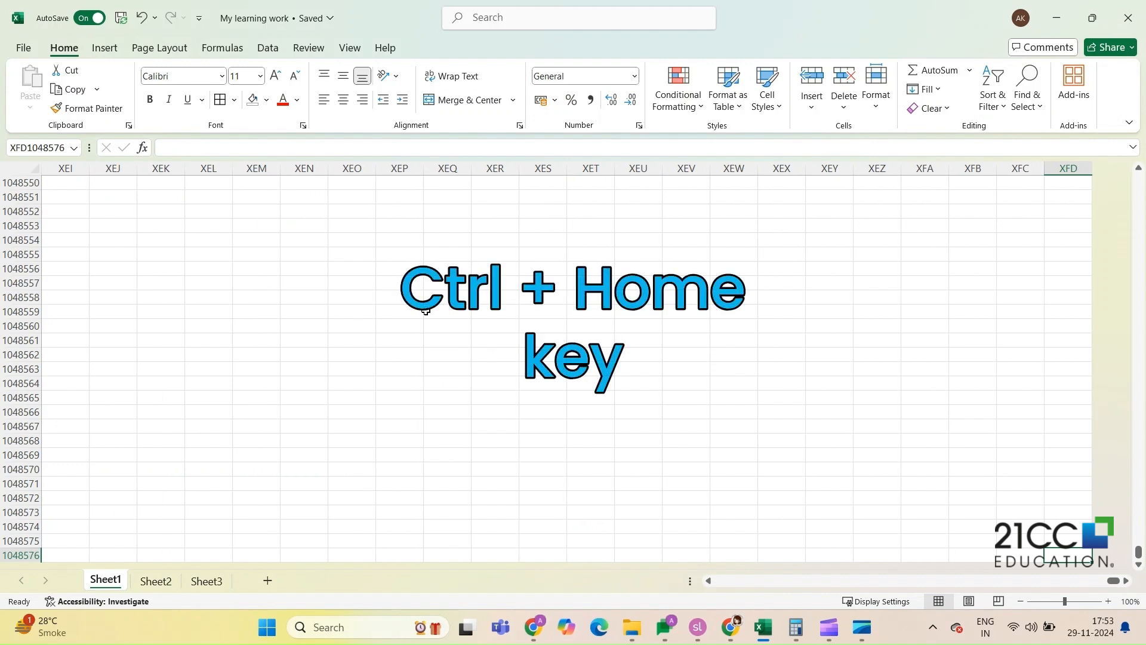
{"action": "key", "text": "ctrl+Home"}
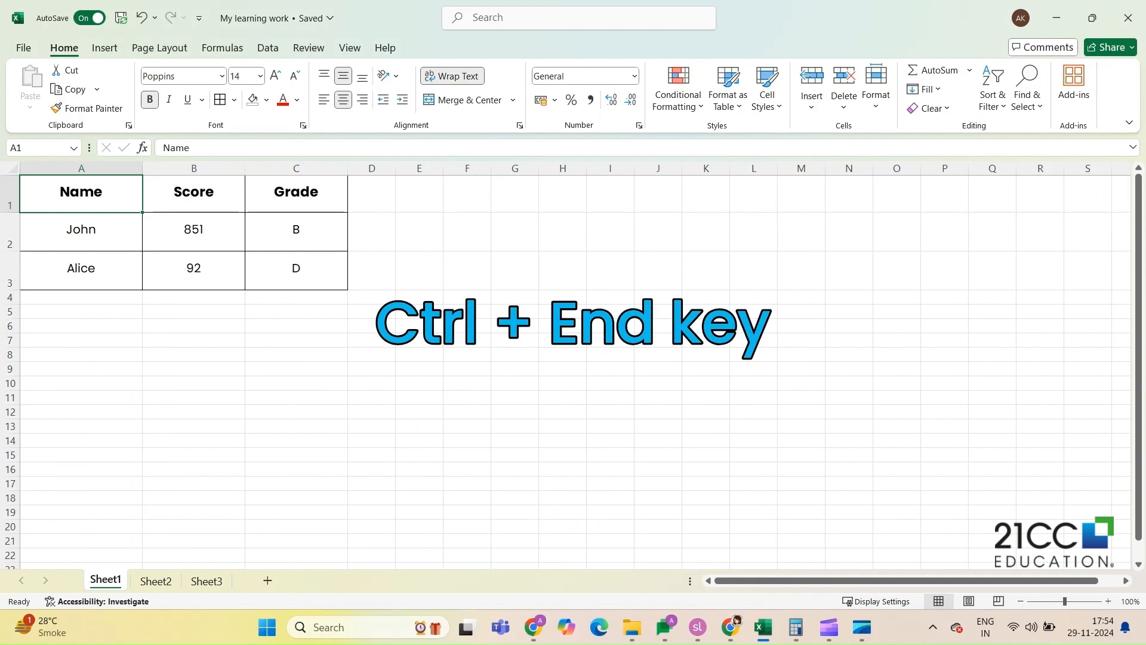
{"action": "key", "text": "ctrl+End"}
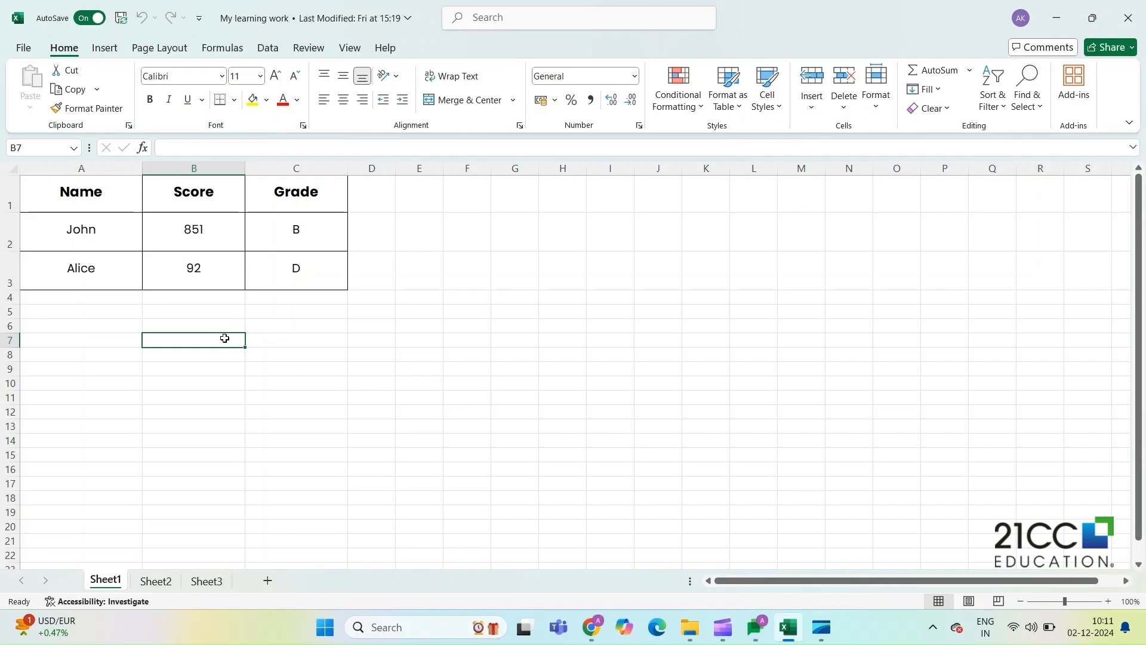
- Select the range A1:E5, and make another selection starting at B2 and extending across row 2 cell by cell
{"action": "left_click", "coordinate": [83, 196]}
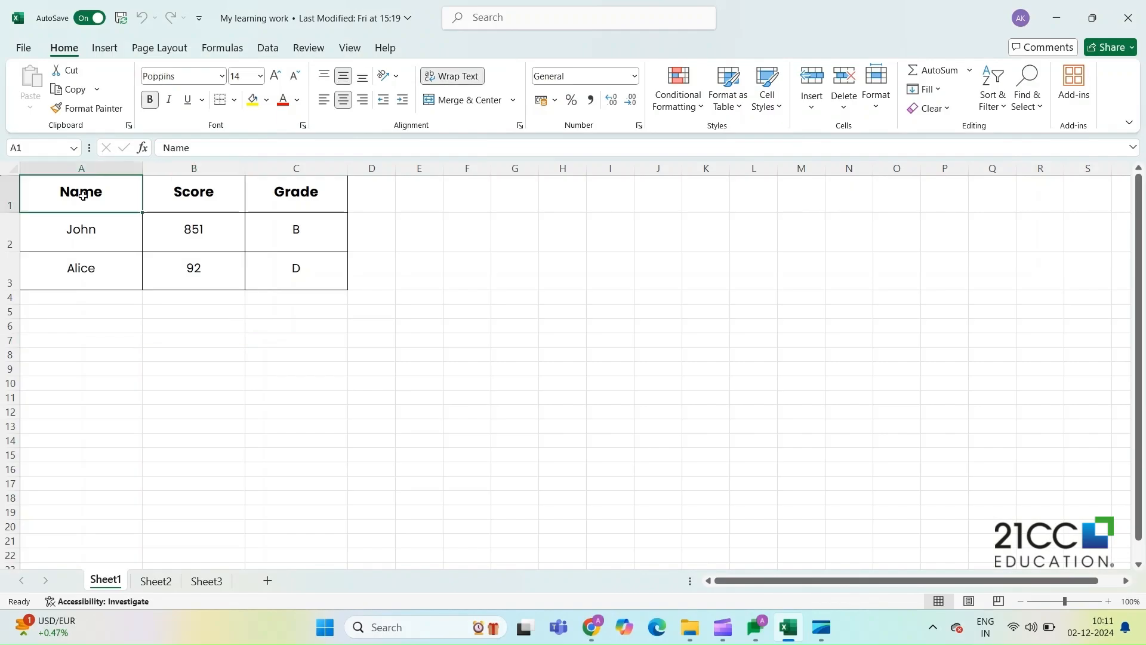
{"action": "left_click_drag", "start_coordinate": [100, 201], "coordinate": [424, 320]}
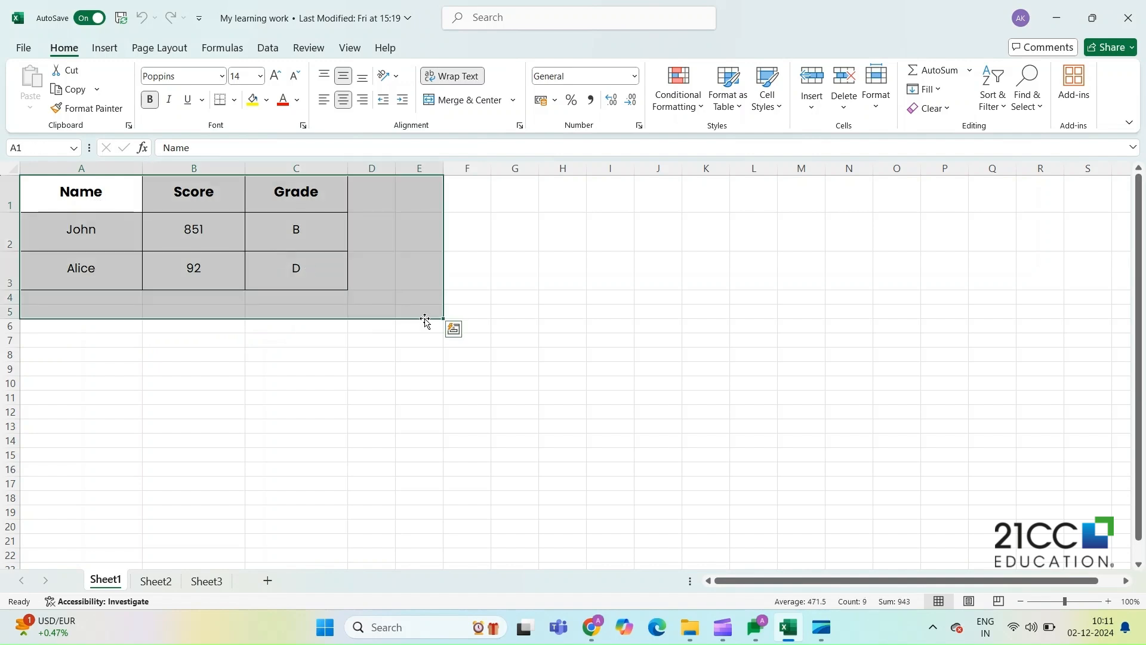
{"action": "left_click", "coordinate": [189, 238]}
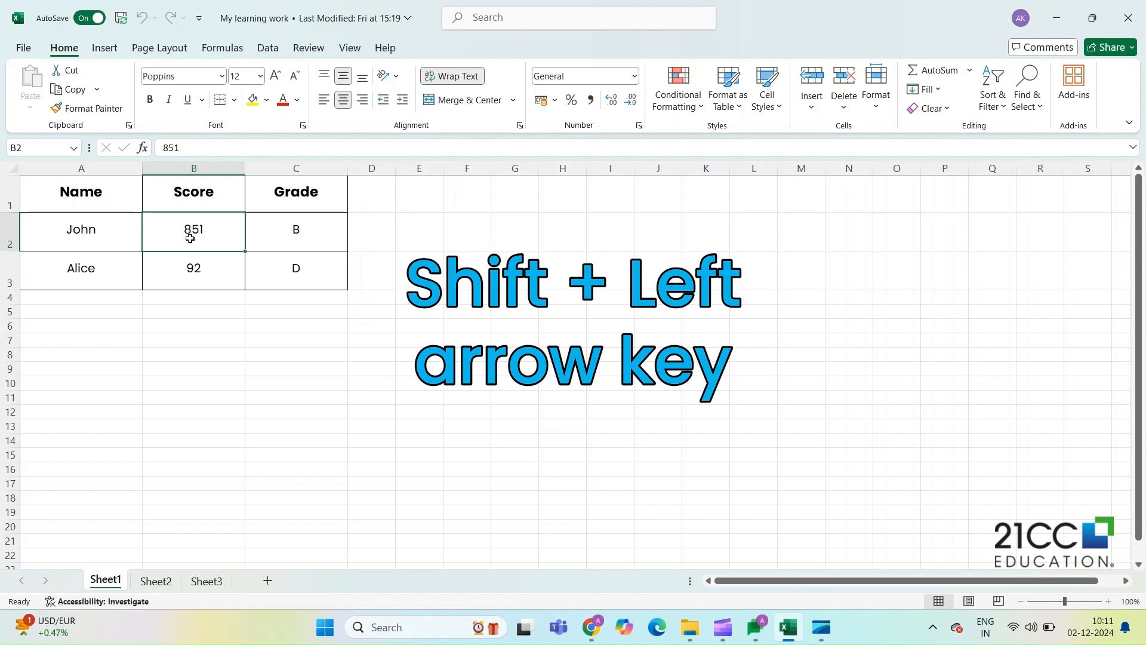
{"action": "key", "text": "shift+Right"}
{"action": "key", "text": "shift+Right"}
{"action": "key", "text": "shift+Right"}
{"action": "key", "text": "shift+Right"}
{"action": "key", "text": "shift+Right"}
{"action": "key", "text": "shift+Right"}
{"action": "key", "text": "shift+Right"}
{"action": "key", "text": "shift+Right"}
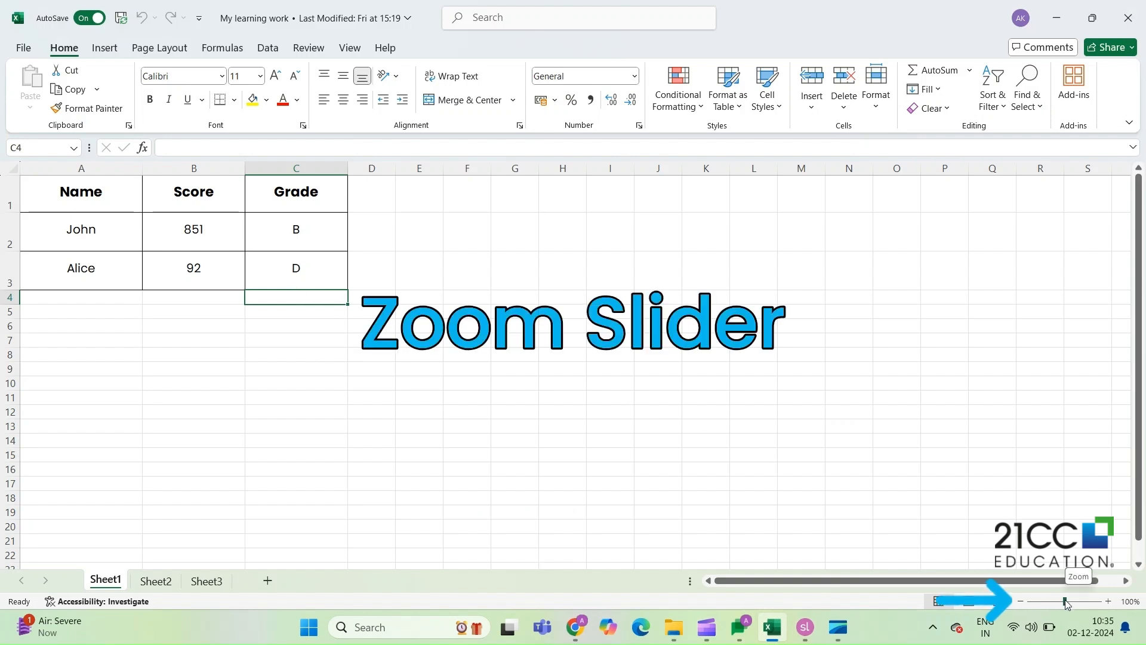
- Adjust the worksheet's zoom level
{"action": "mouse_move", "coordinate": [1066, 602]}
{"action": "left_mouse_down"}
{"action": "mouse_move", "coordinate": [1084, 604]}
{"action": "mouse_move", "coordinate": [1061, 606]}
{"action": "left_mouse_up"}
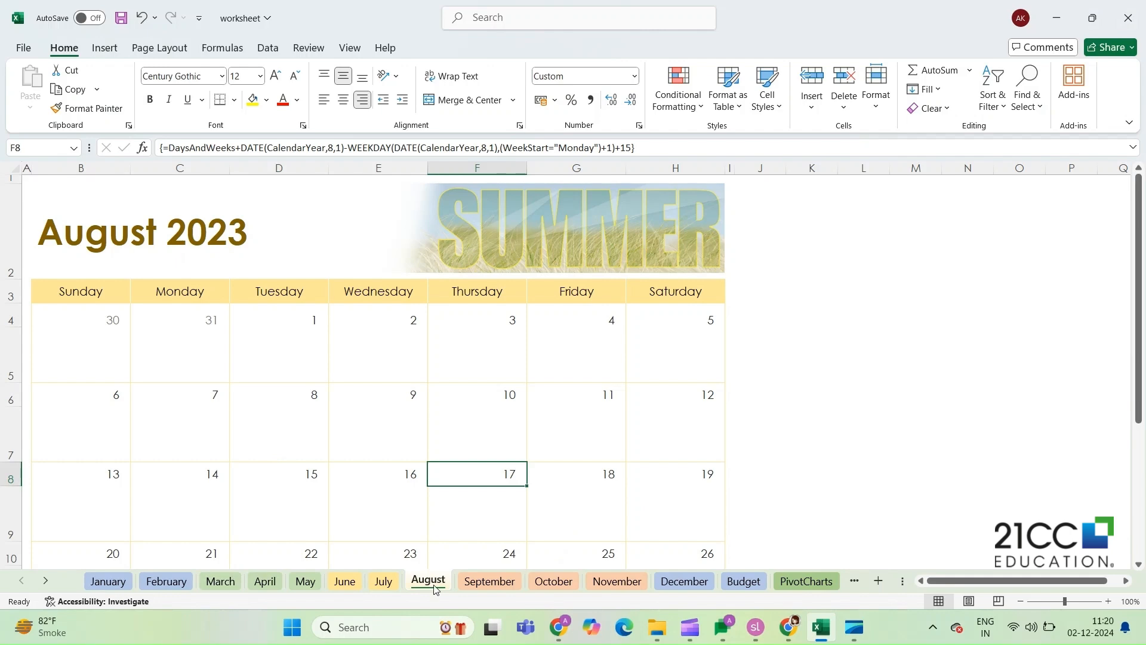
- Switch between the calendar workbook's June, April, February, January and August sheets, ending on April
{"action": "left_click", "coordinate": [344, 581]}
{"action": "left_click", "coordinate": [278, 581]}
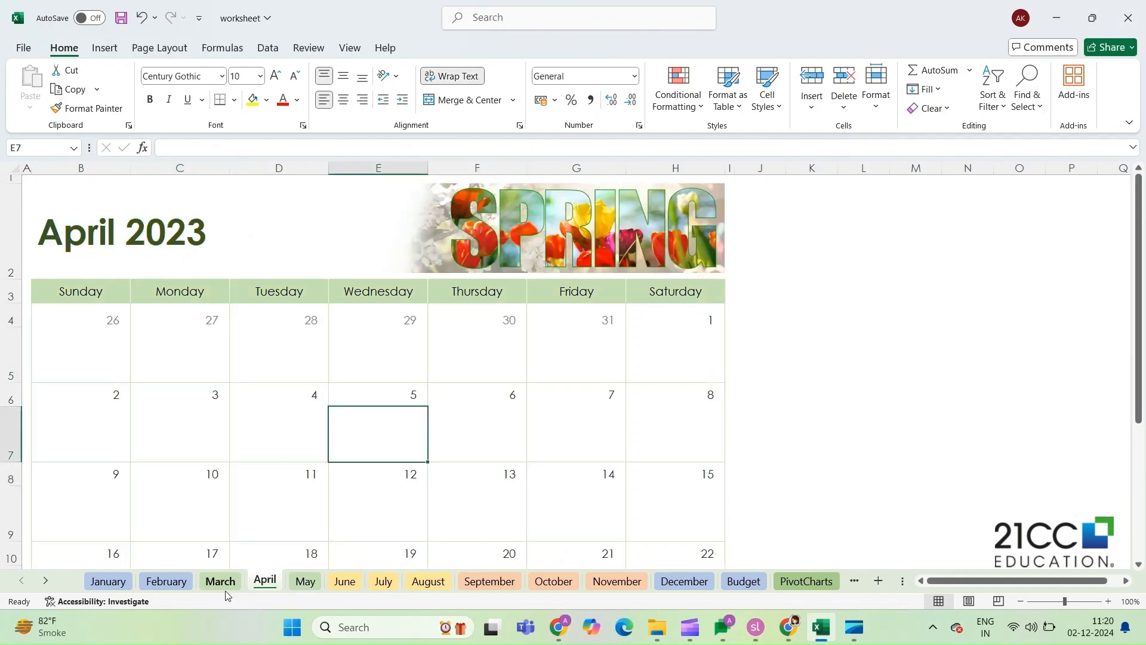
{"action": "left_click", "coordinate": [166, 581]}
{"action": "left_click", "coordinate": [108, 580]}
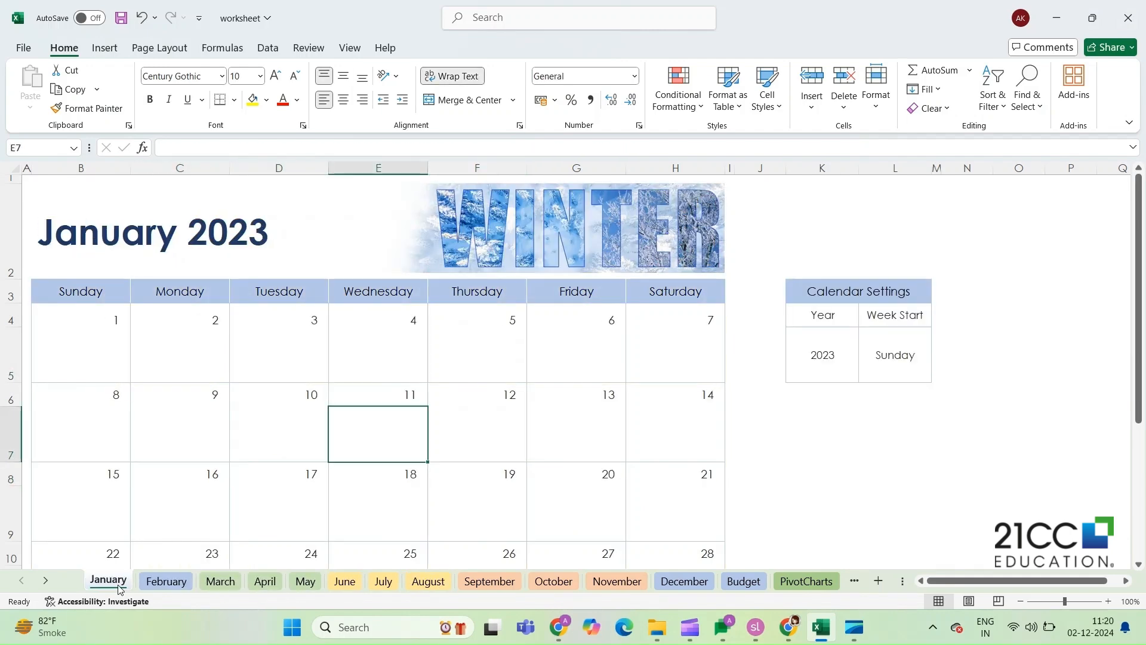
{"action": "left_click", "coordinate": [425, 581]}
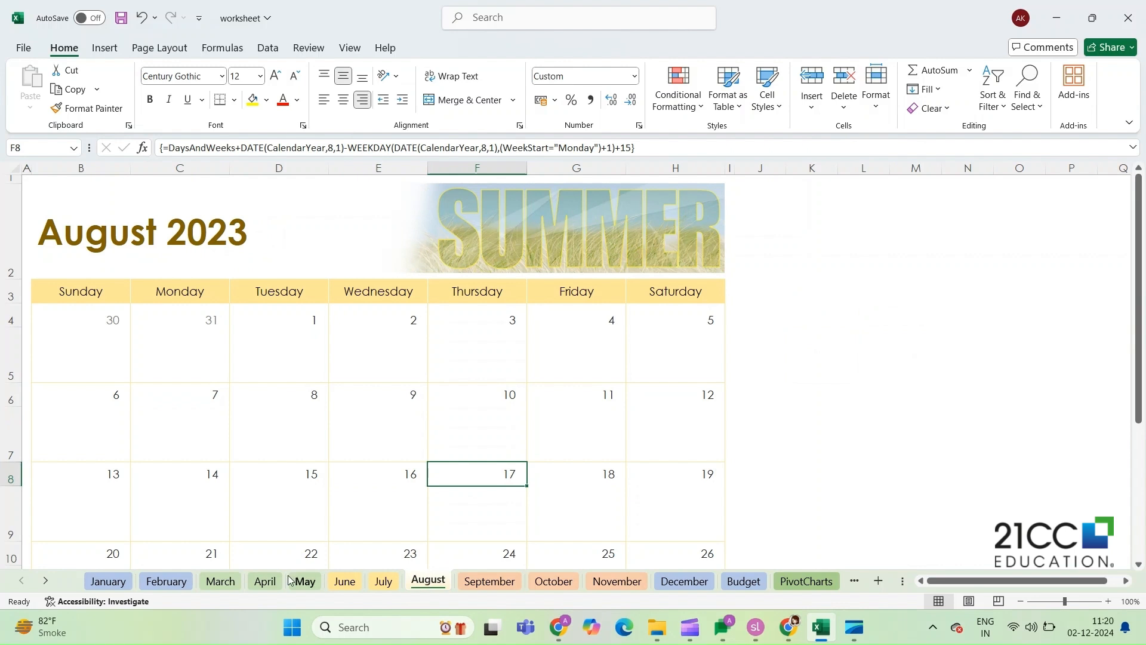
{"action": "left_click", "coordinate": [265, 581]}
- Scroll the row of sheet tabs forward and back to browse the month sheets
{"action": "left_click", "coordinate": [48, 580]}
{"action": "left_click", "coordinate": [21, 580]}
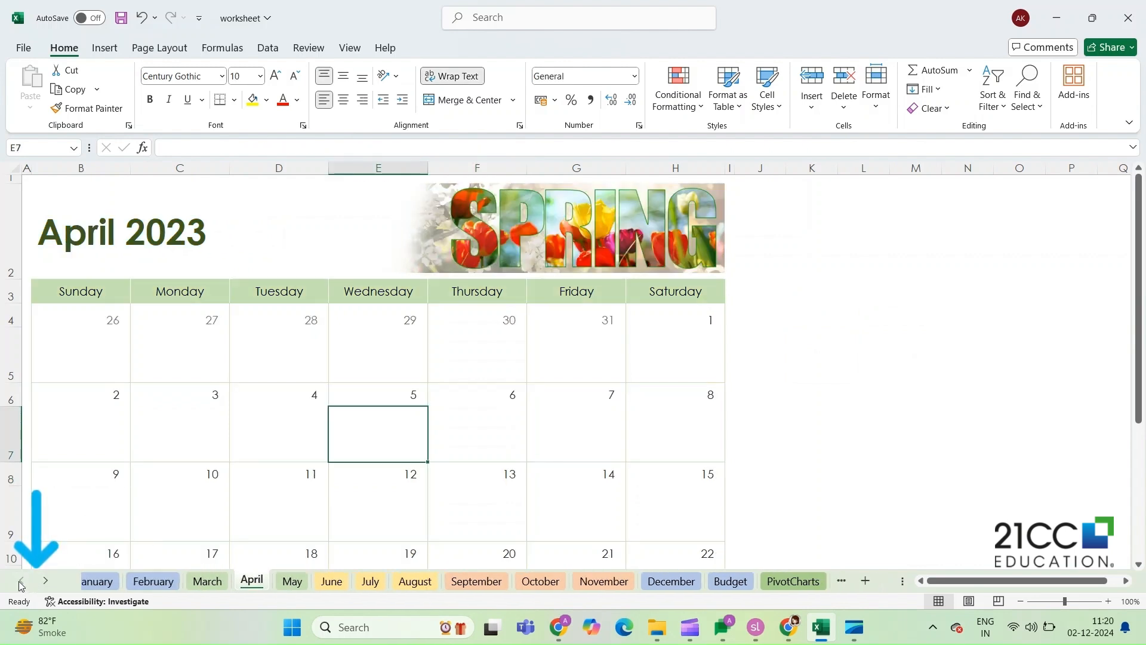
{"action": "left_click", "coordinate": [45, 580]}
{"action": "left_click", "coordinate": [22, 580]}
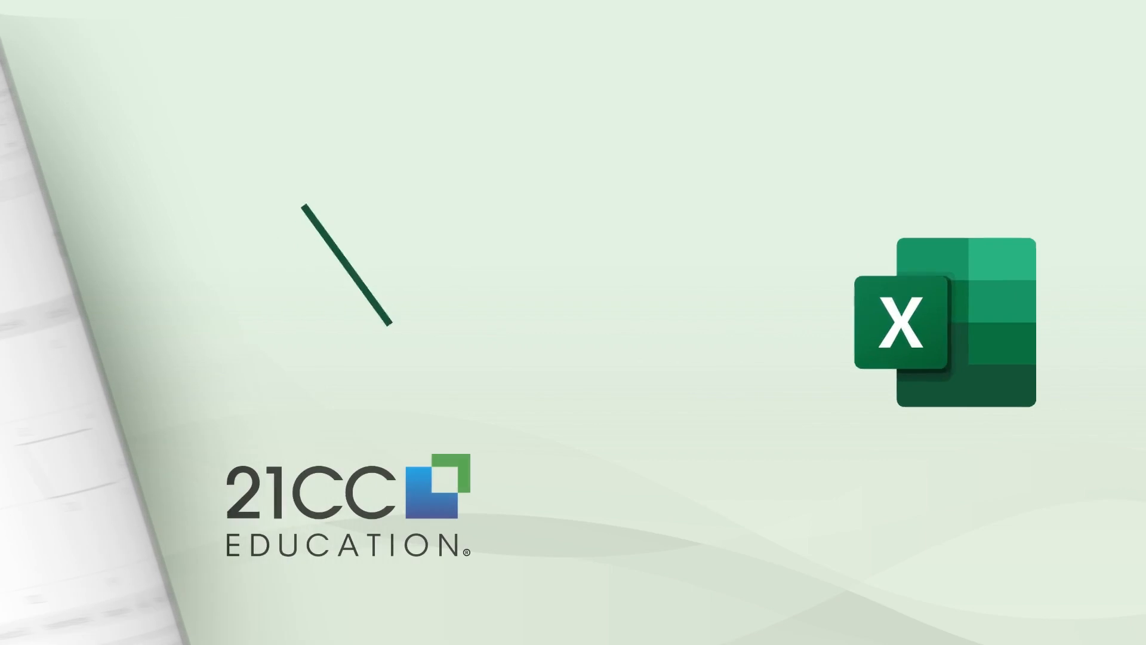